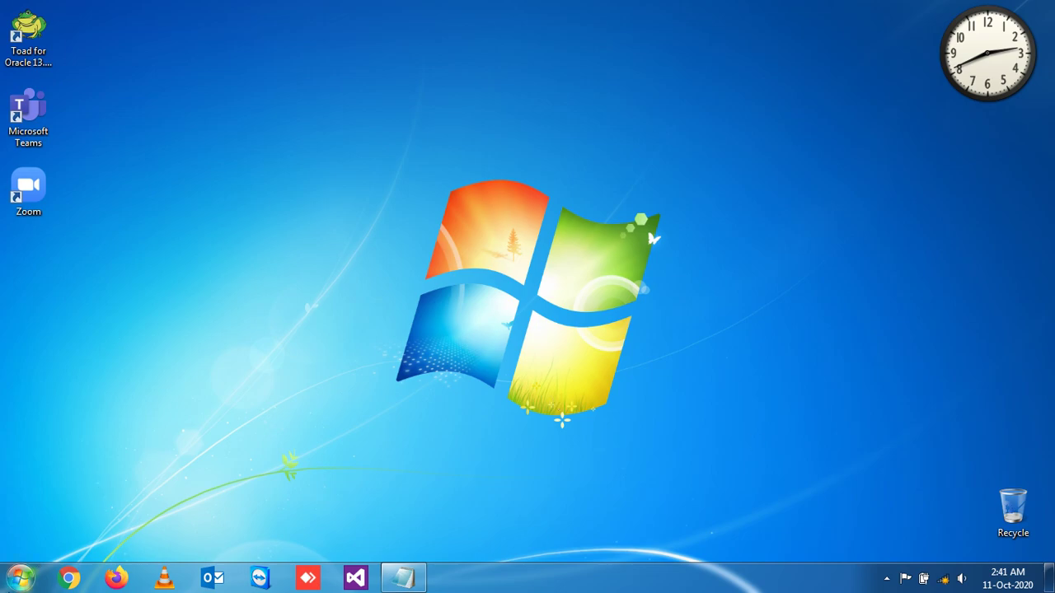
Step: Browse the full list of installed programs and close it without launching anything
left_click(20, 578)
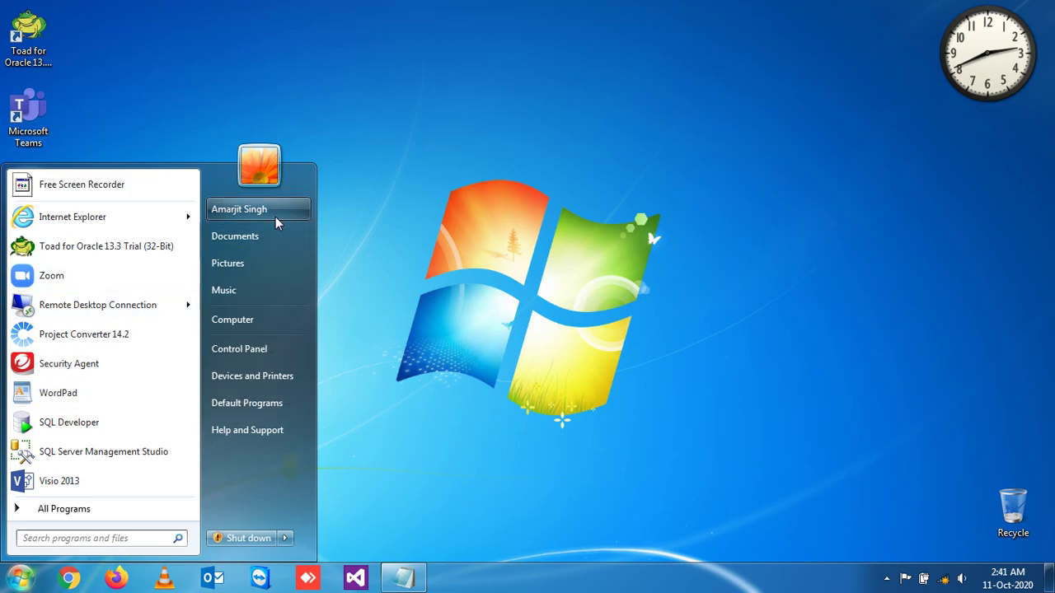
left_click(130, 511)
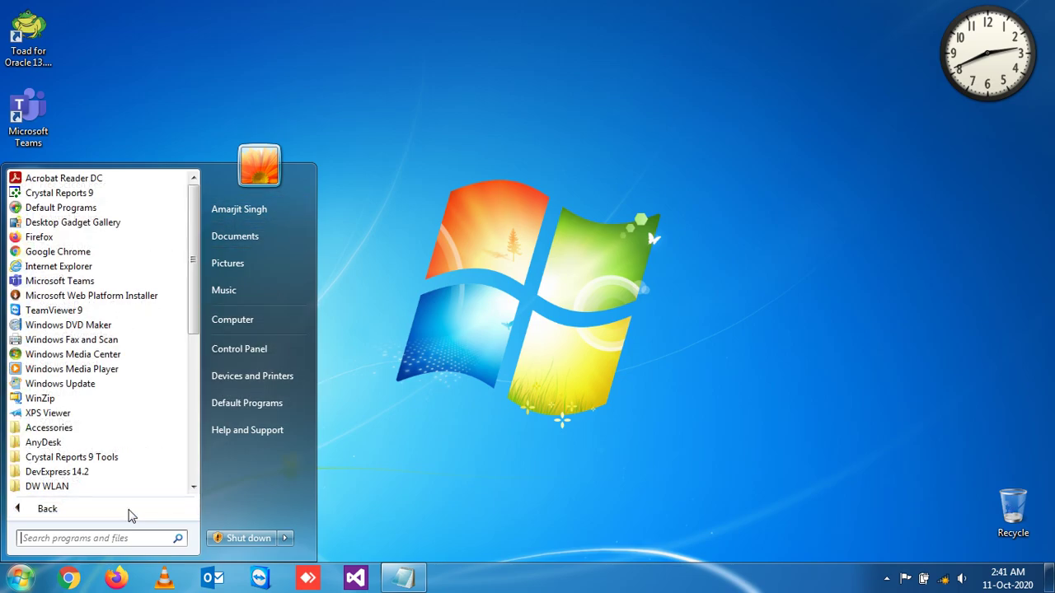
left_click_drag(192, 264, 195, 288)
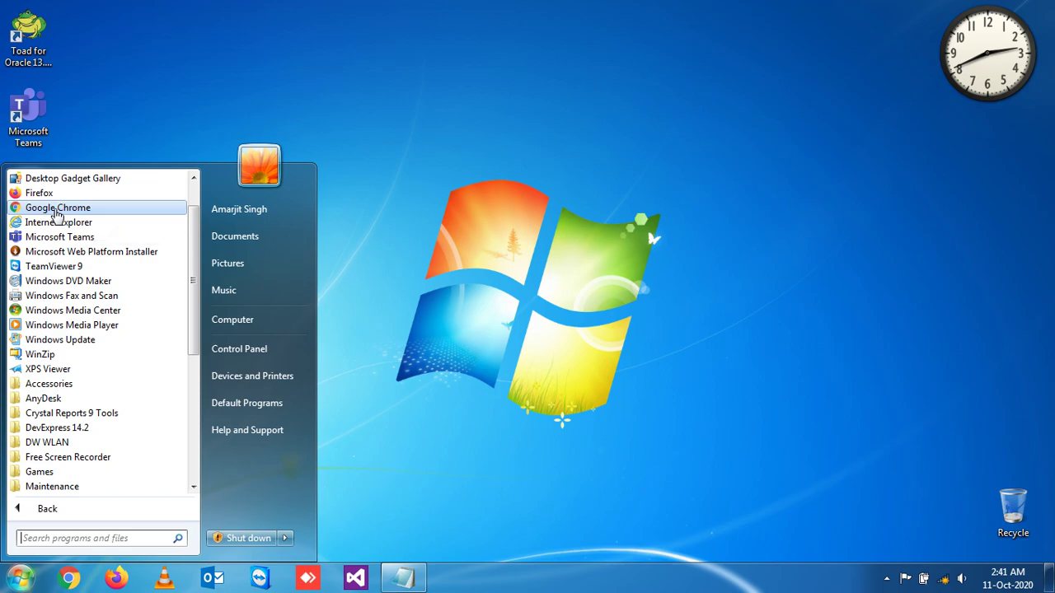
left_click(62, 508)
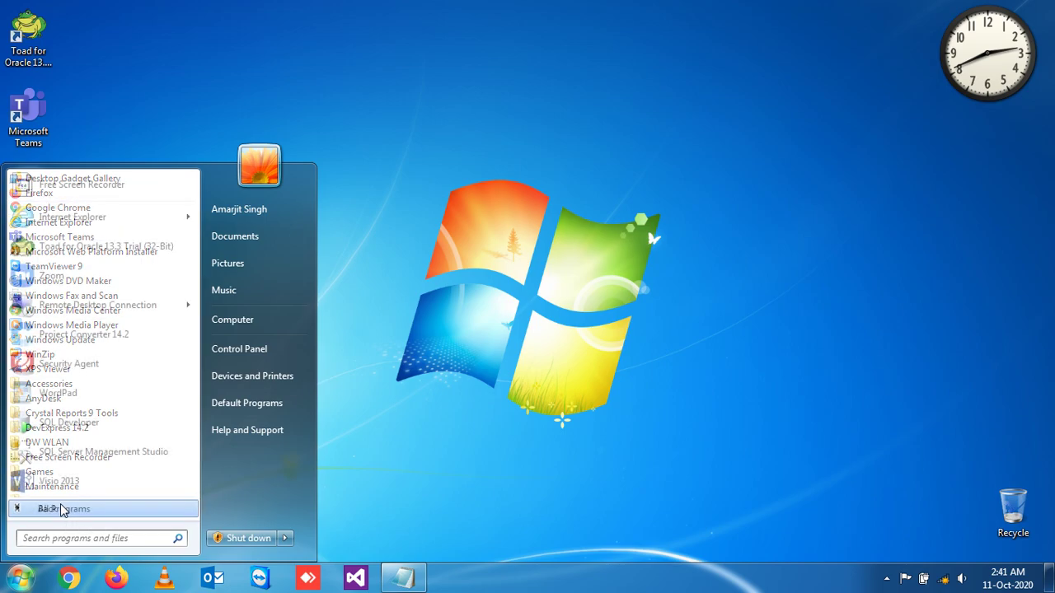
left_click(330, 475)
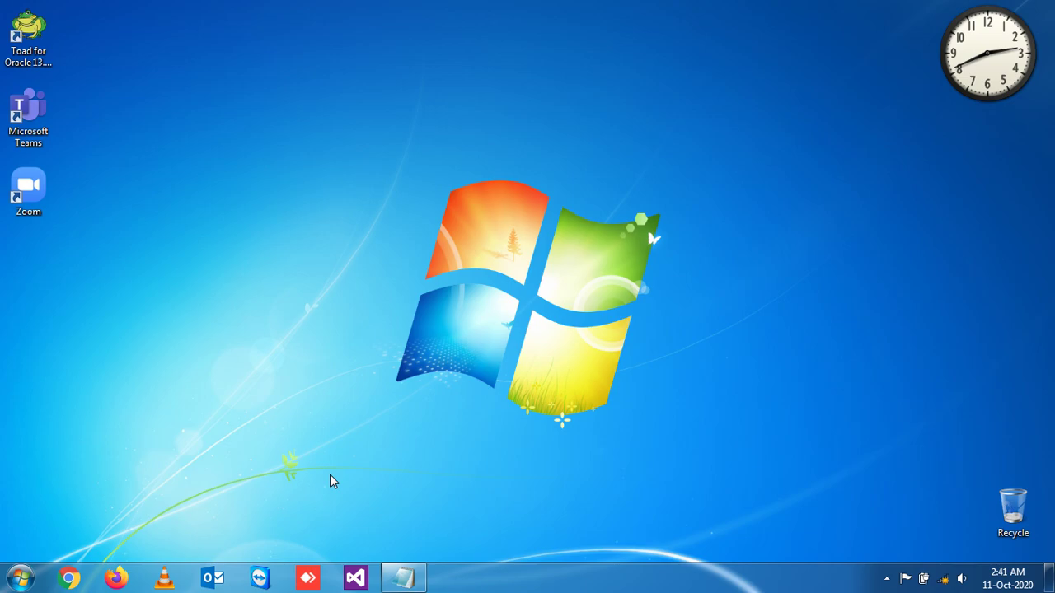
Step: Launch Notepad by searching for "notepad" and close its empty window
left_click(20, 578)
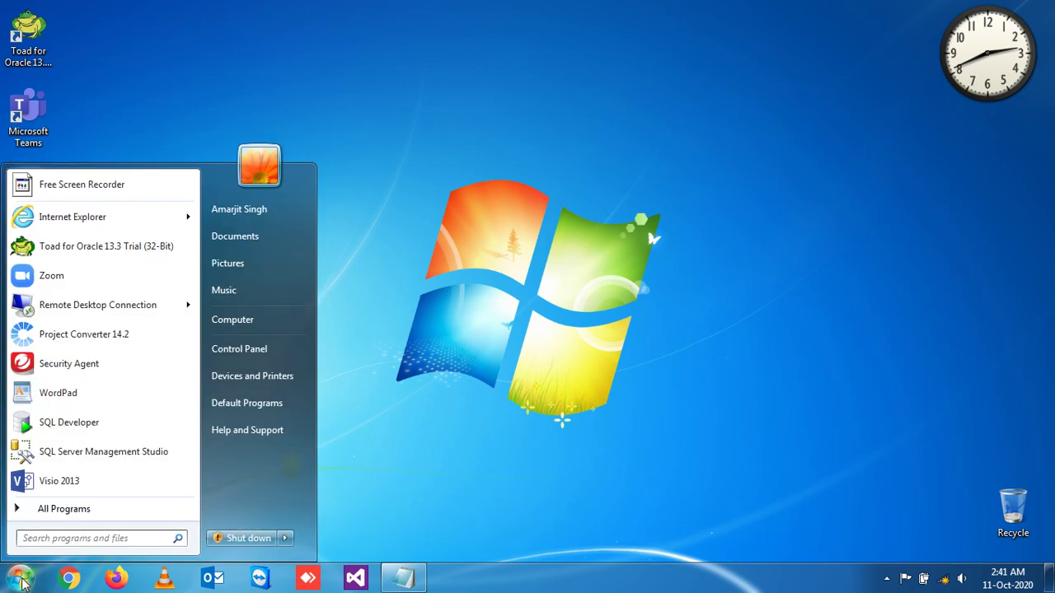
type("note")
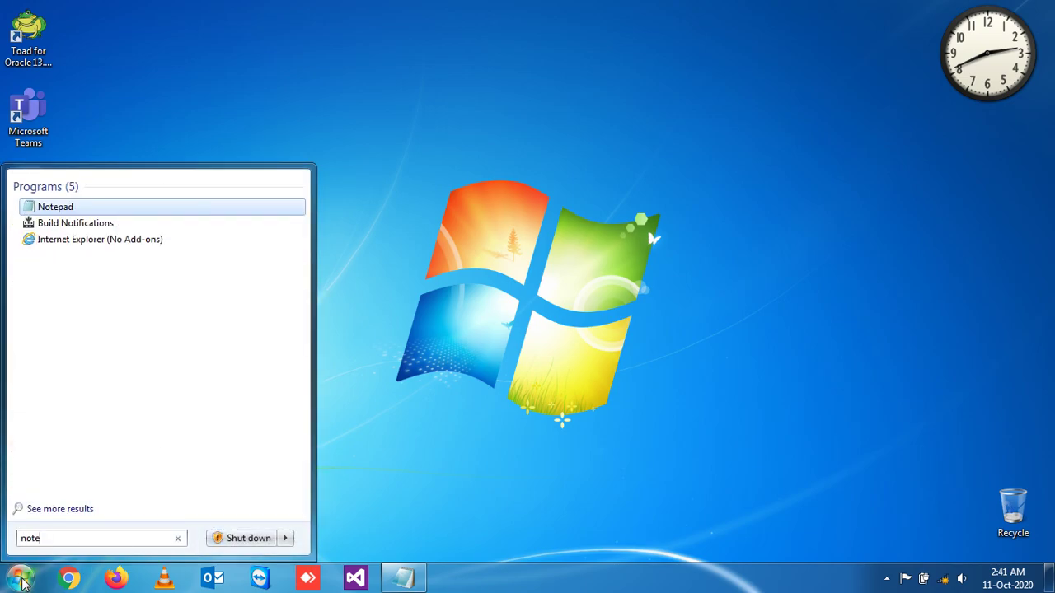
type("pad")
key("Return")
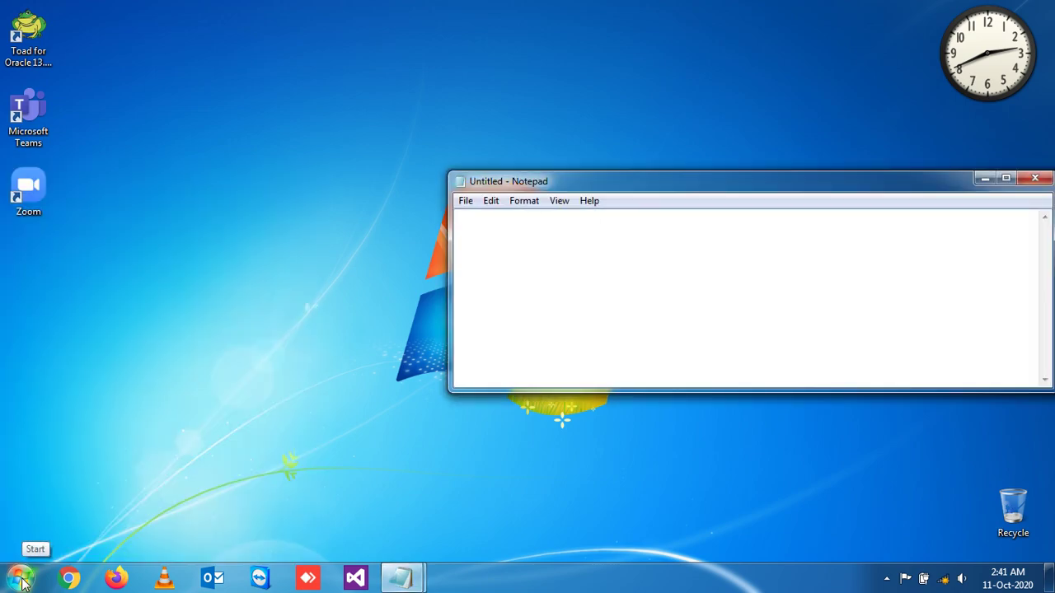
left_click(1036, 179)
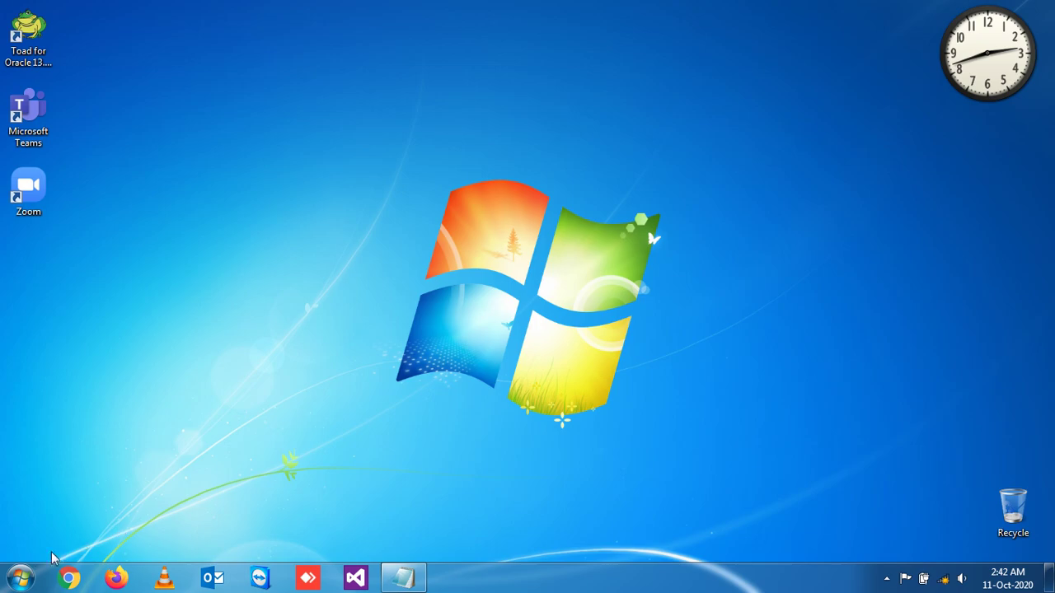
Step: Launch Word by searching for "winword" and close it after opening a blank document
left_click(19, 579)
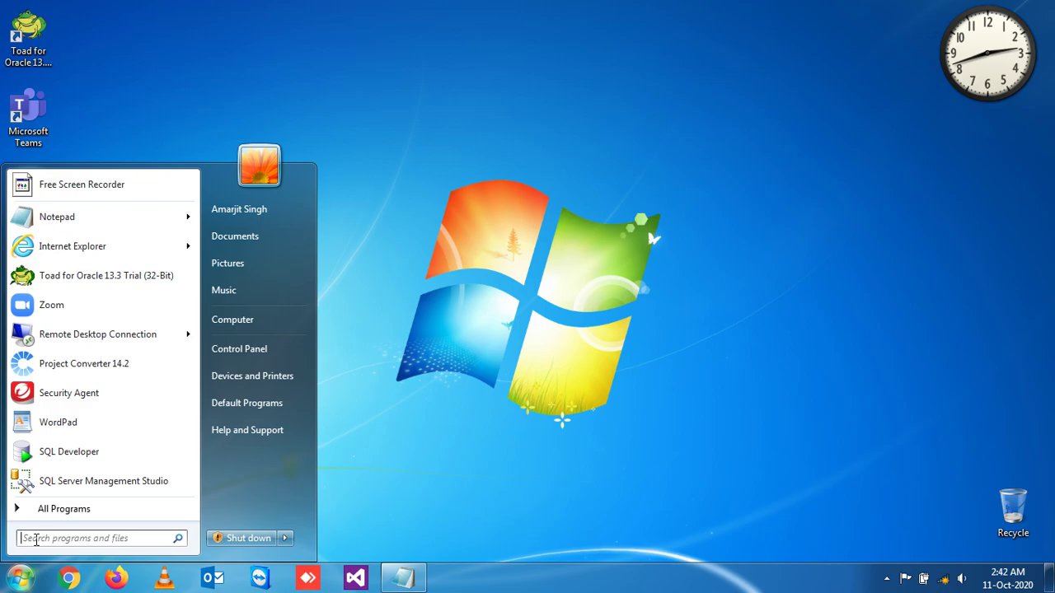
type("sqlplus")
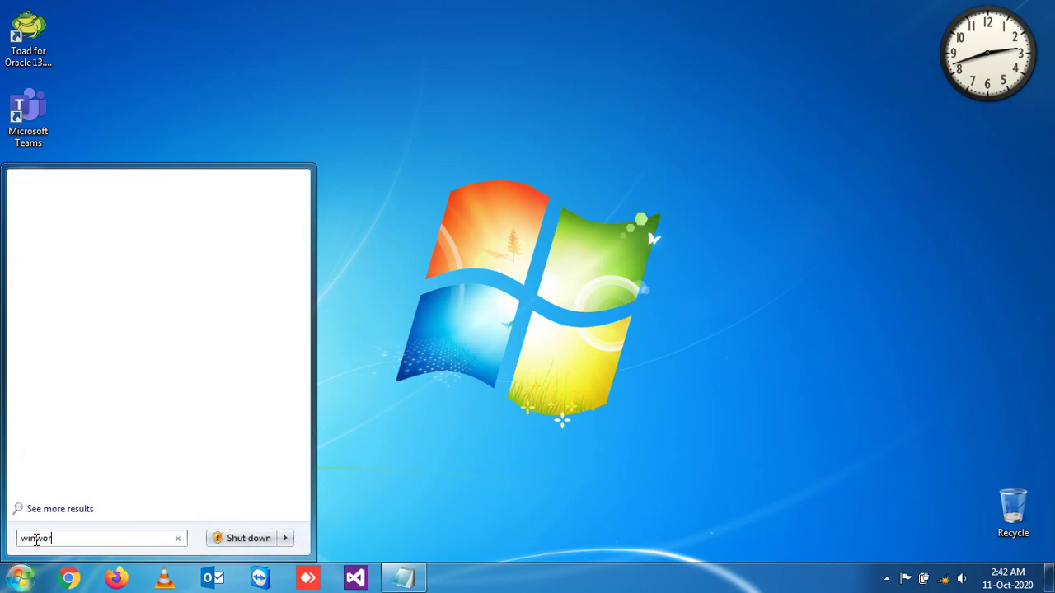
key("Return")
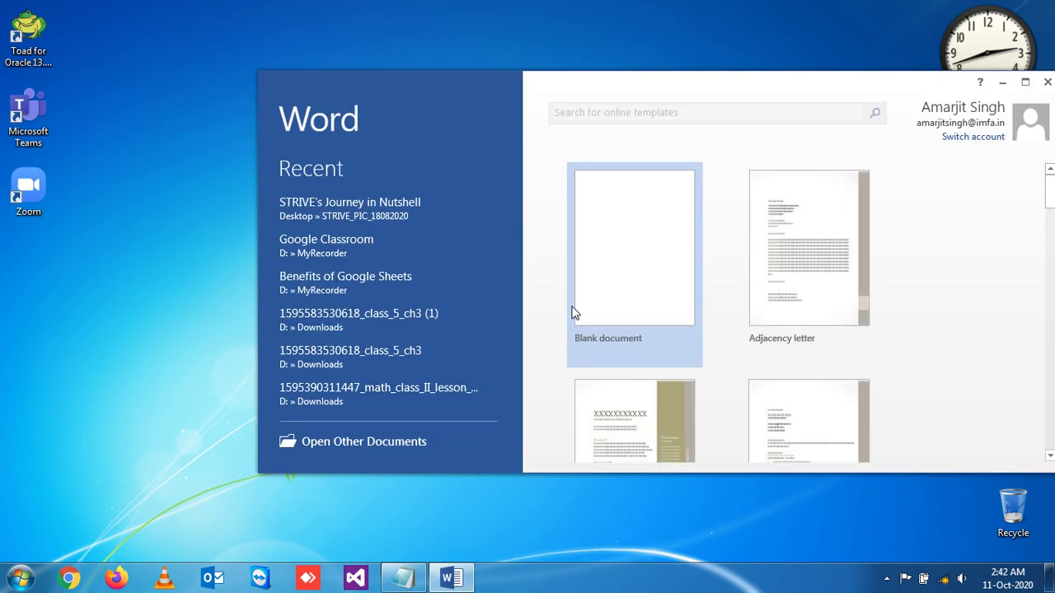
left_click(682, 240)
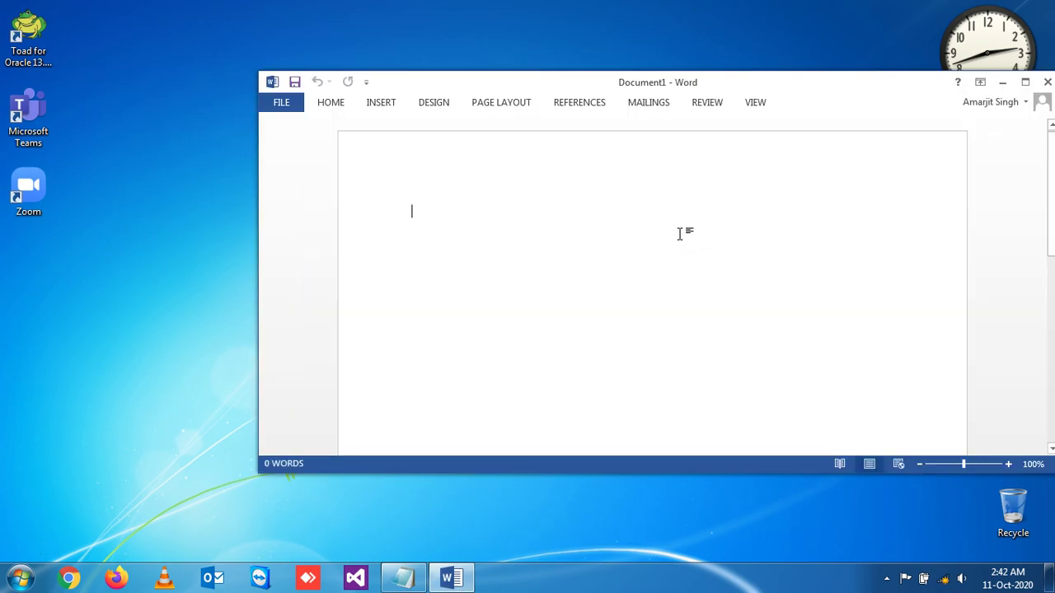
left_click(1047, 82)
Step: Repeat the "winword" search to launch Word with another blank document and close the program
left_click(22, 579)
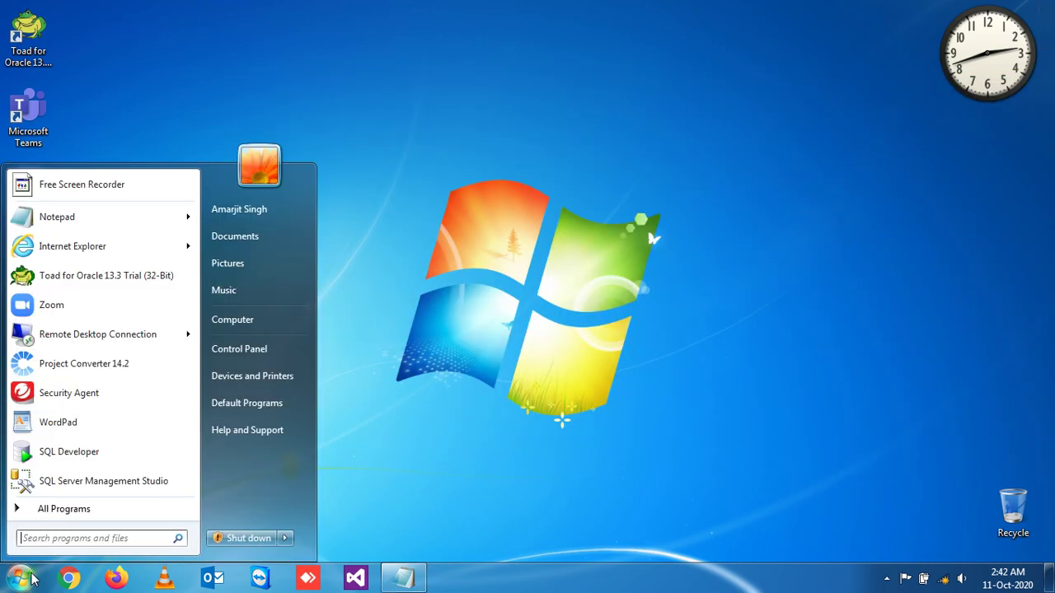
type("winword")
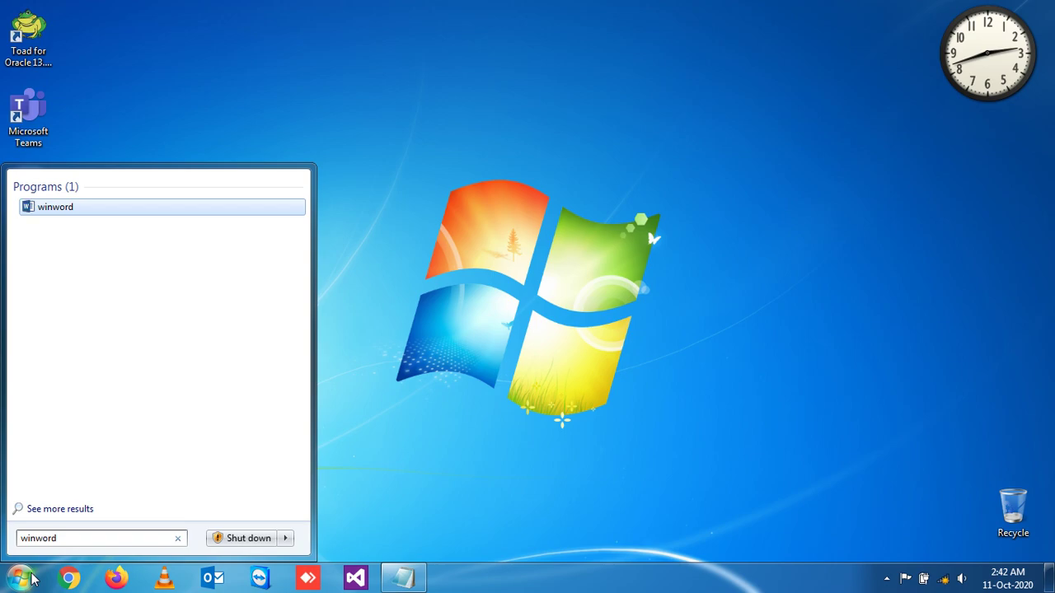
key("Return")
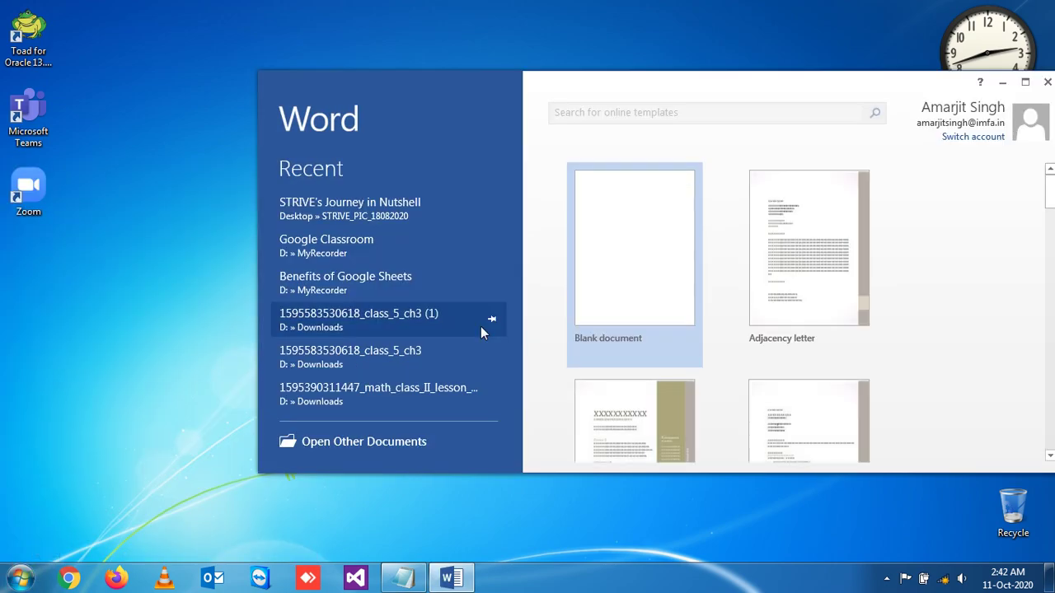
left_click(639, 262)
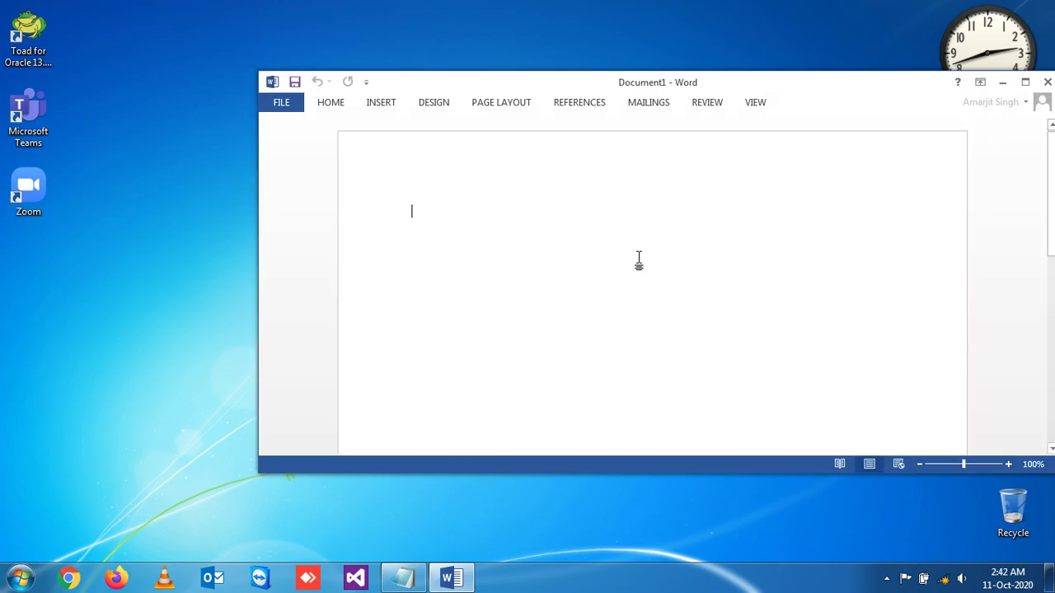
left_click(1046, 82)
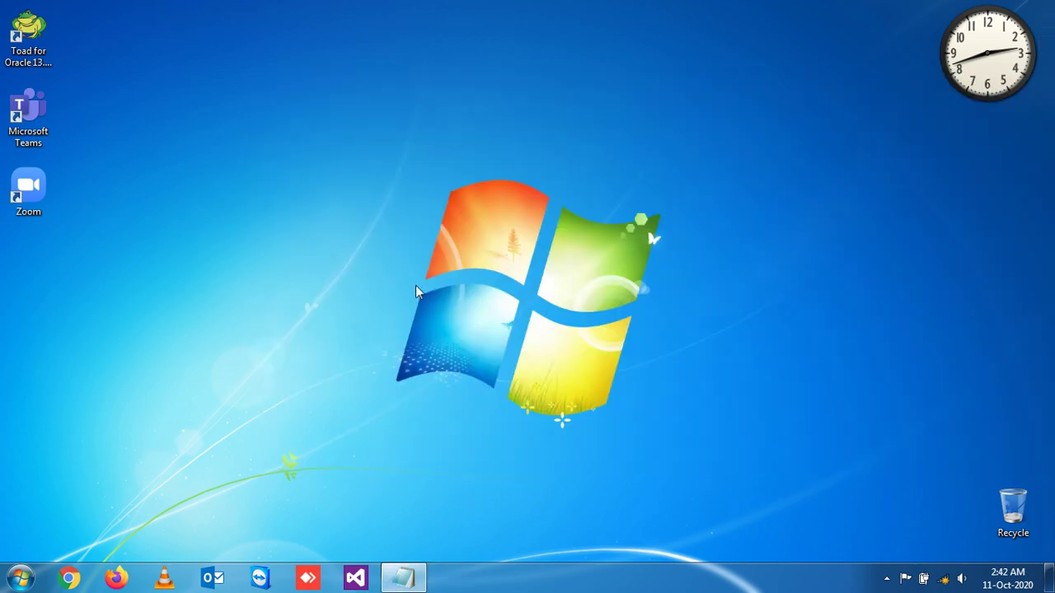
Step: Launch Excel by searching for "excel" with a blank workbook, and close it after maximizing the window
left_click(18, 581)
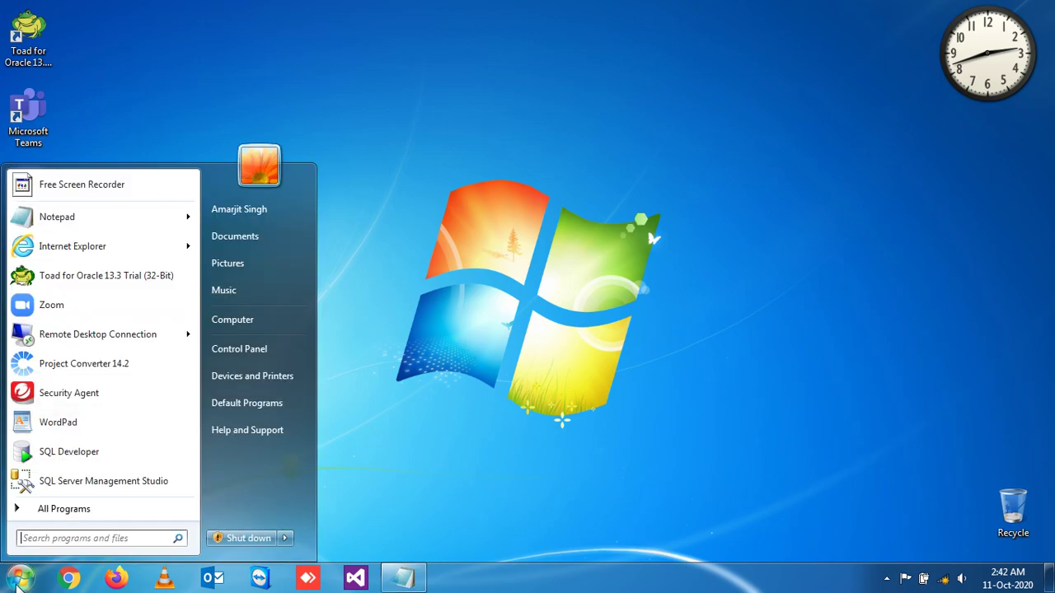
type("exce")
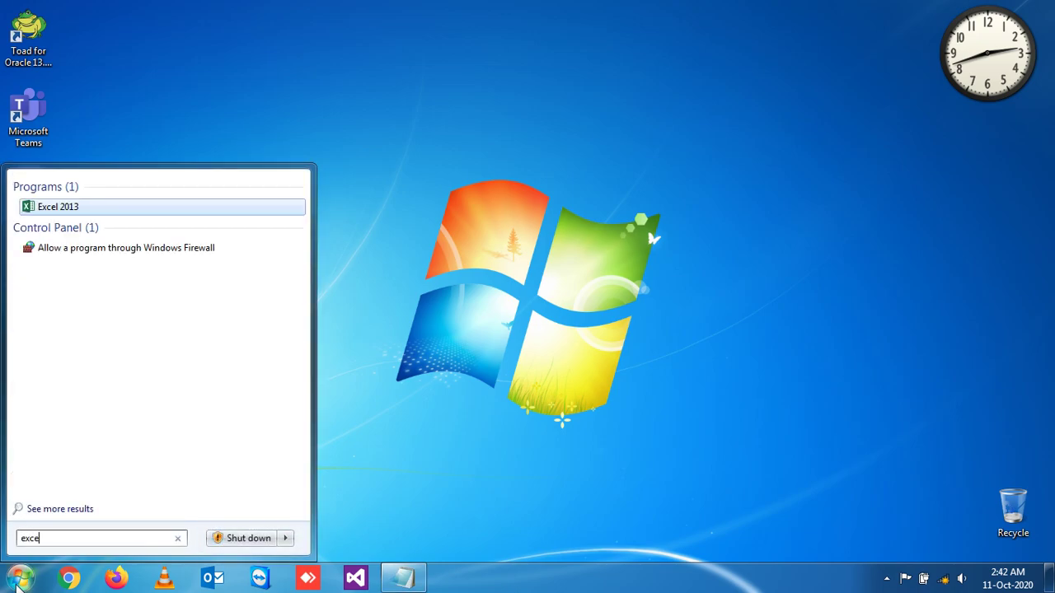
type("l")
key("Return")
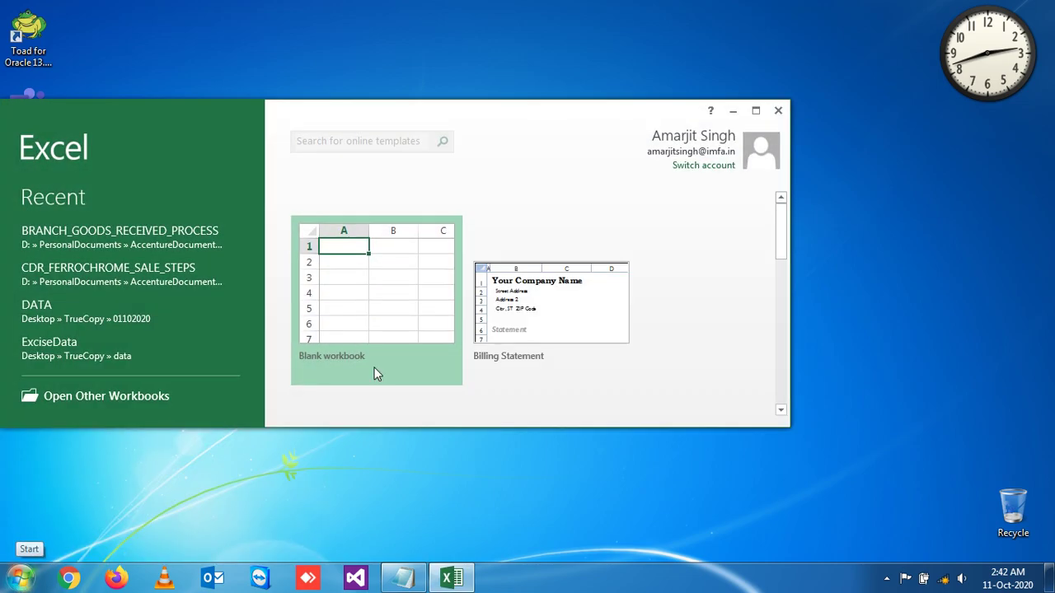
left_click(345, 314)
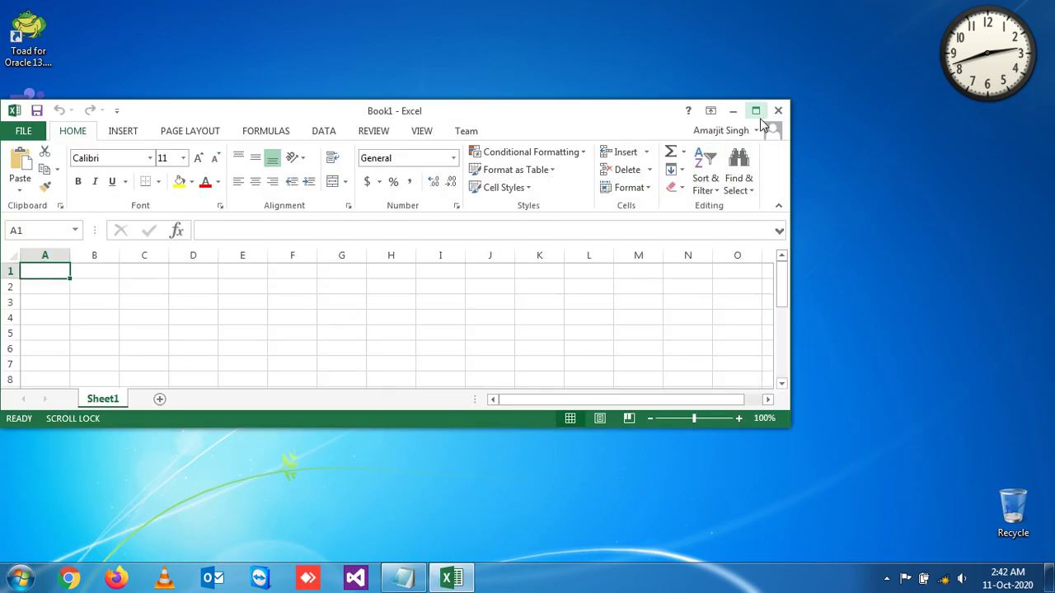
left_click(756, 109)
left_click(1045, 9)
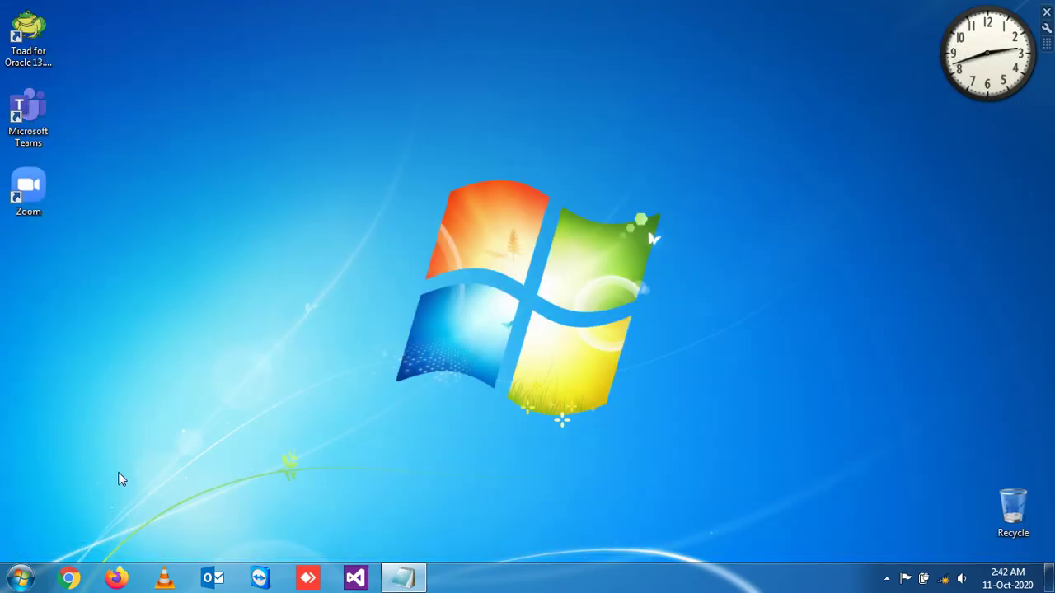
Step: Launch Excel 2013 again through the "excel" search and close it from its start screen
left_click(20, 577)
type("excel")
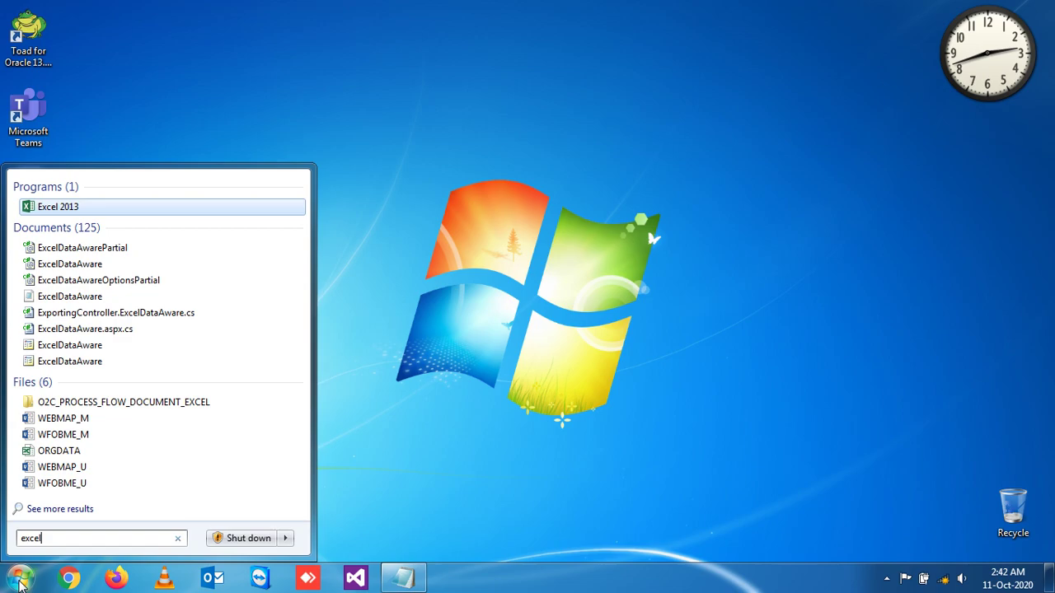
key("Return")
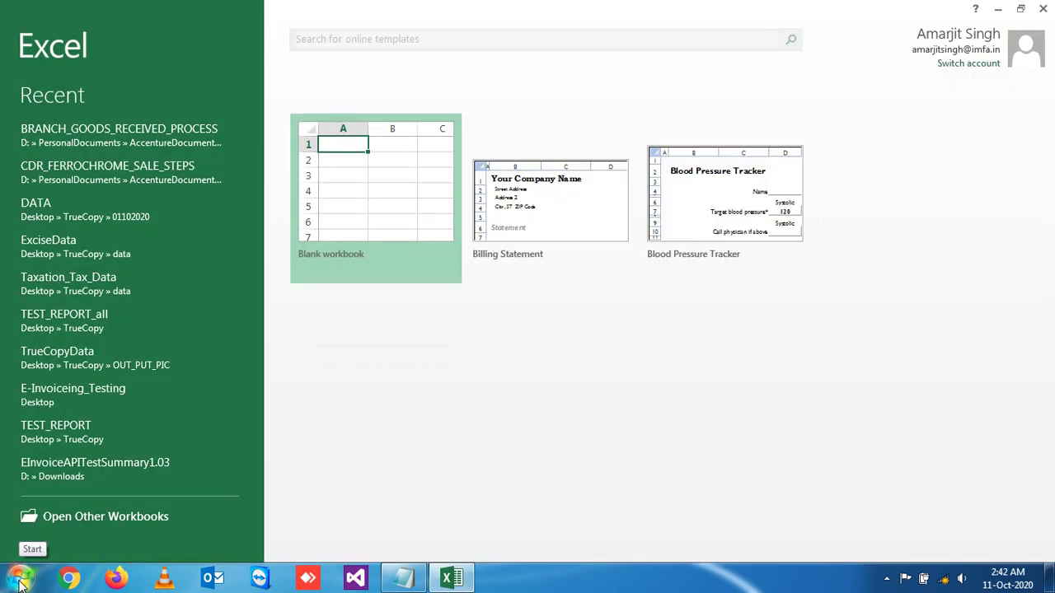
left_click(1043, 8)
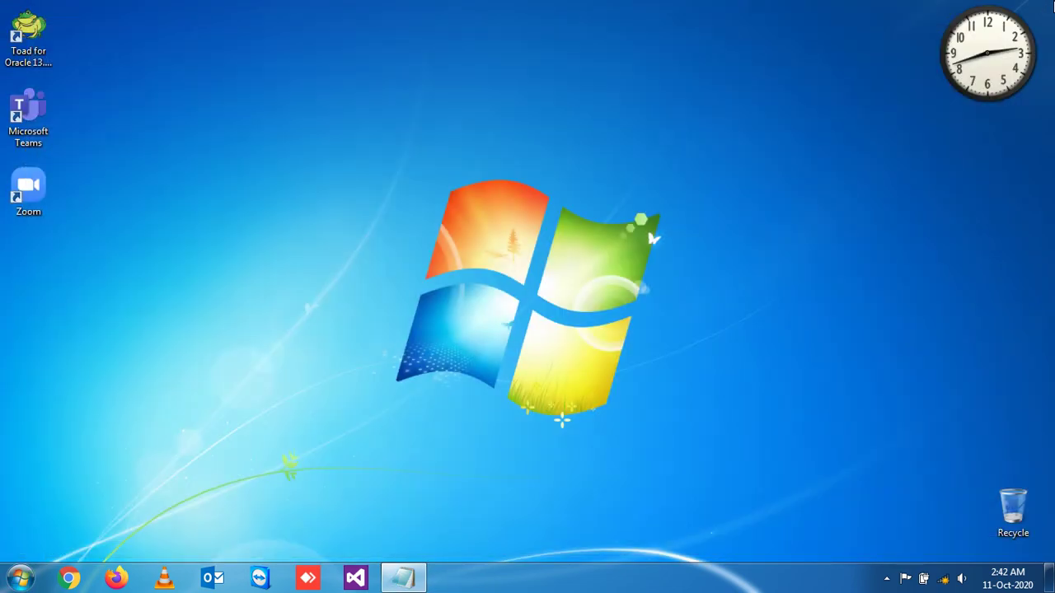
Step: Launch Paint by searching for "mspaint" and close the untitled picture
left_click(25, 580)
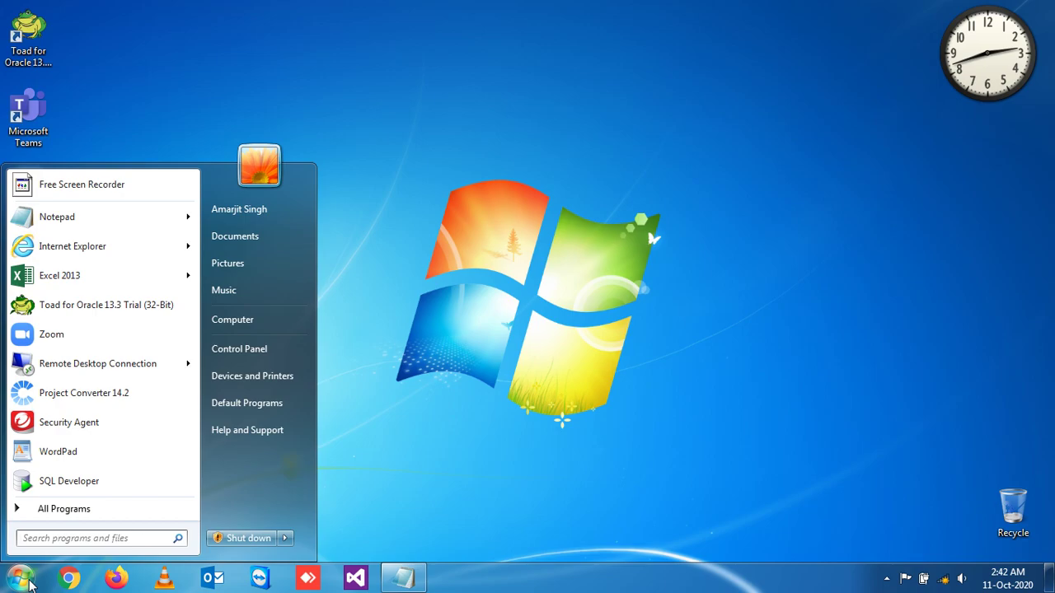
type("mspaint")
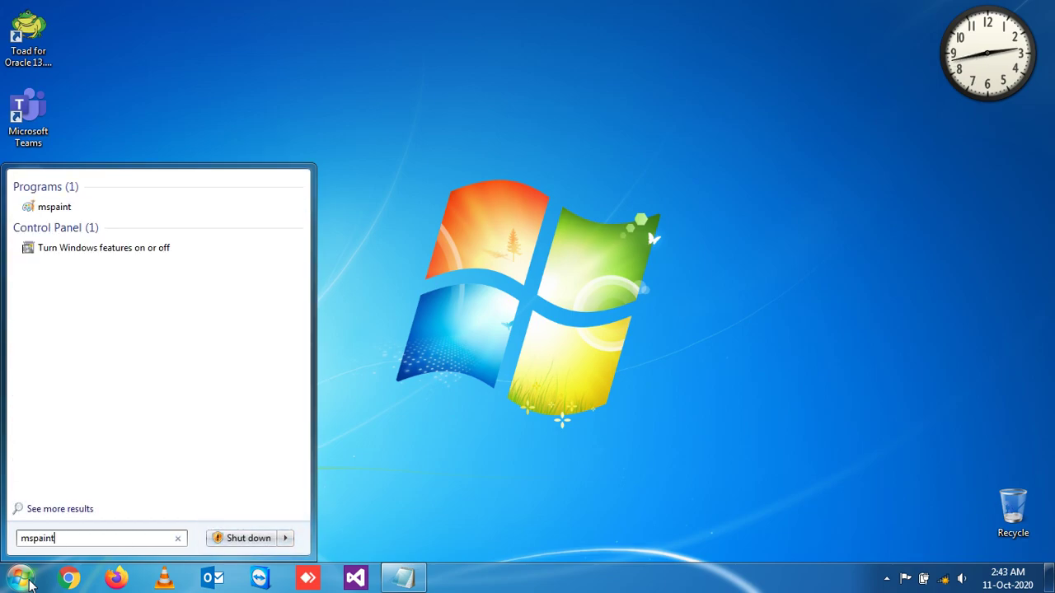
key("Return")
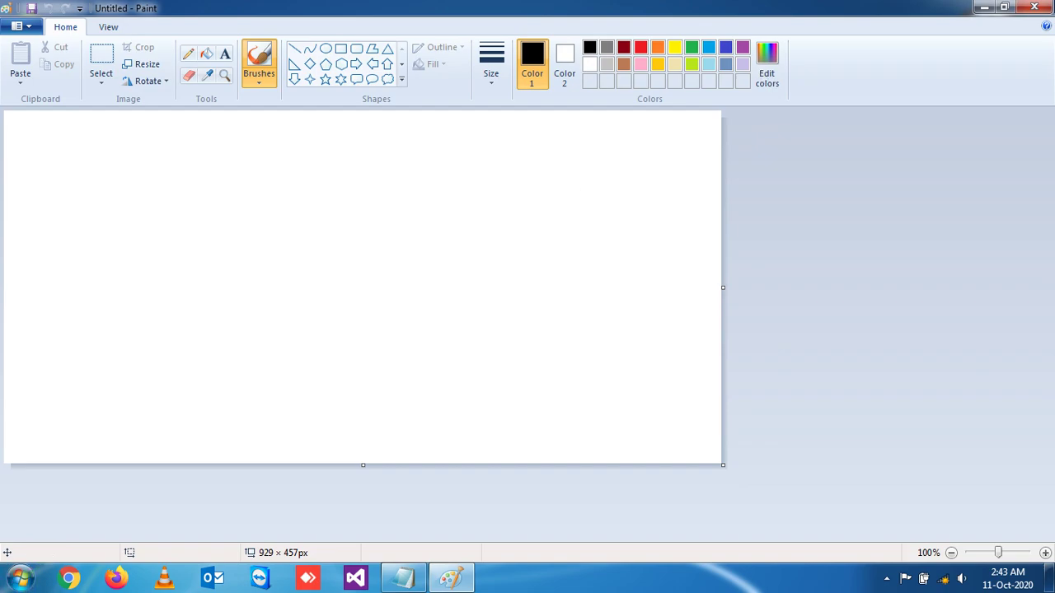
key("alt+F4")
Step: Repeat the "mspaint" search to launch Paint a second time and close its window
left_click(21, 578)
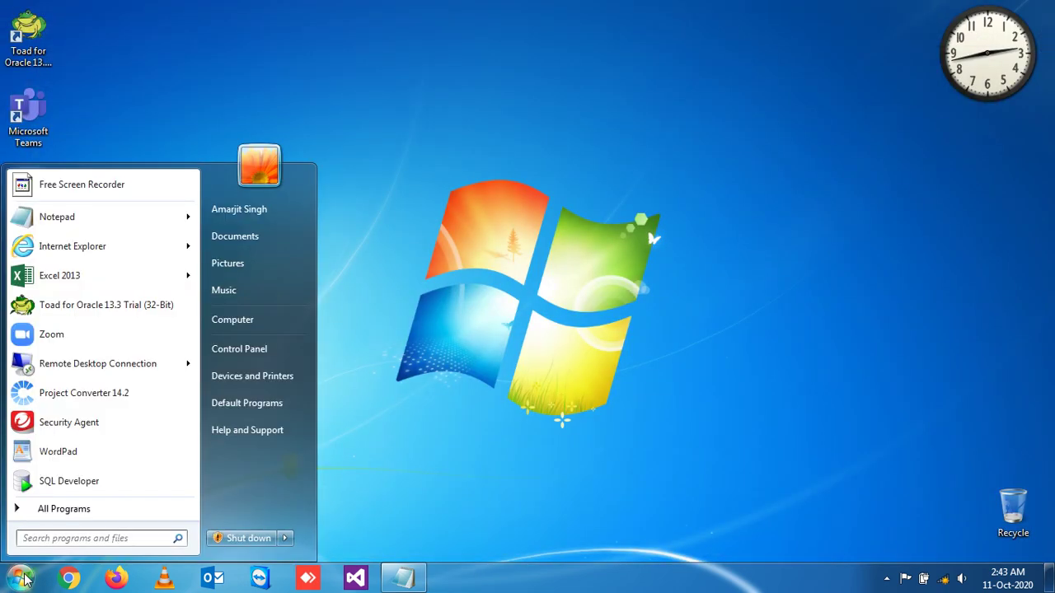
type("mspaint")
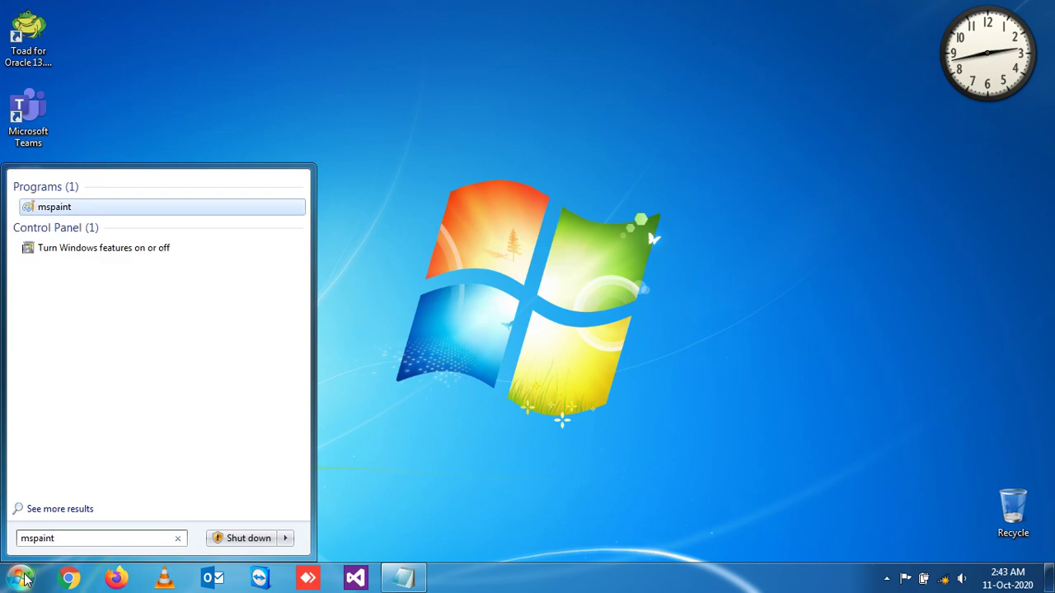
key("Return")
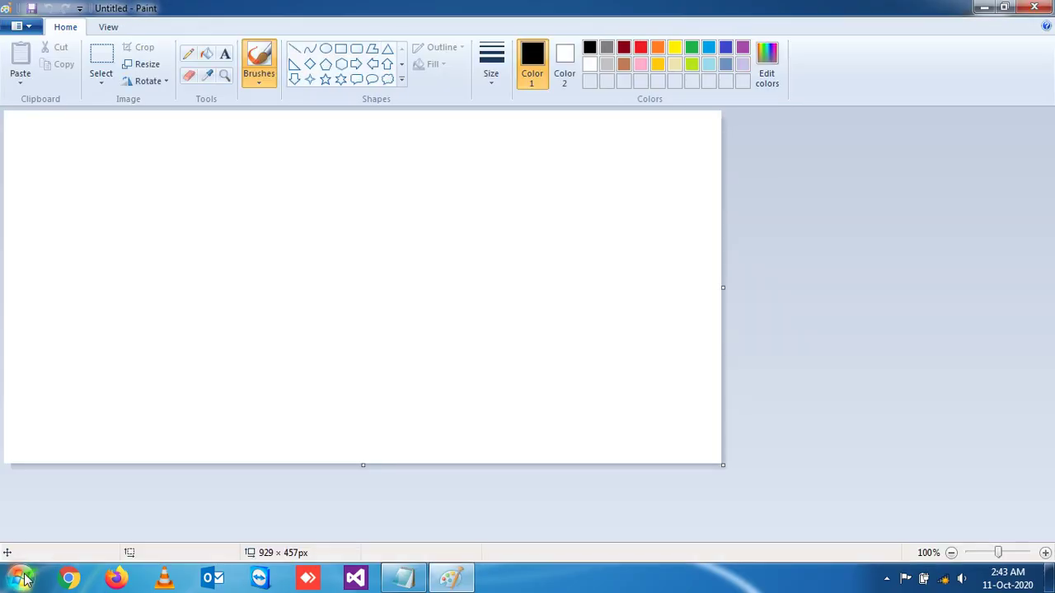
left_click(1034, 7)
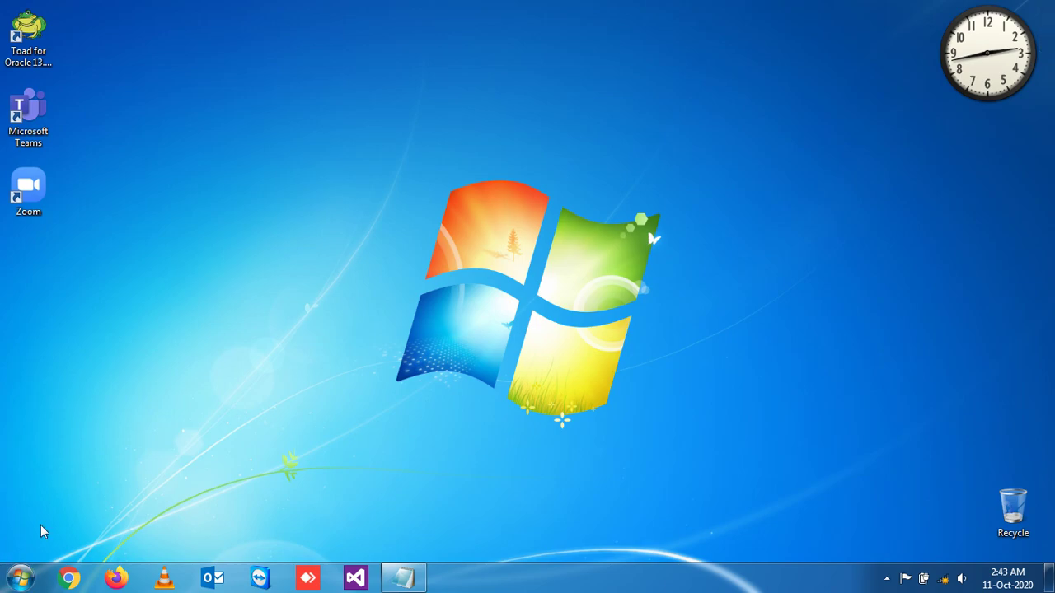
Step: Launch PowerPoint 2013 by searching for "powerpoint" and close it from its start screen
left_click(20, 578)
type("p")
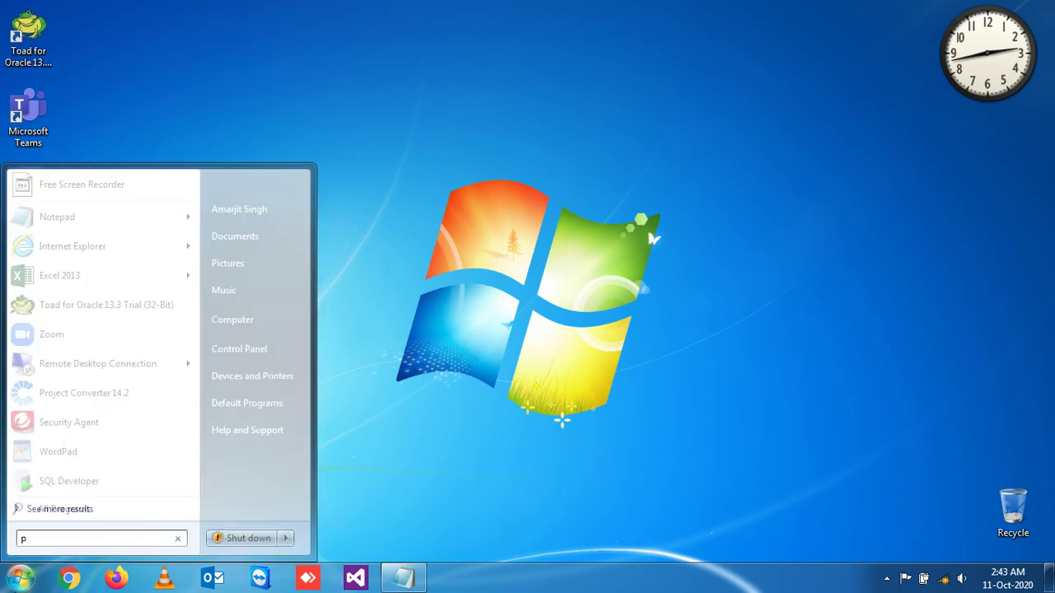
type("owerpont")
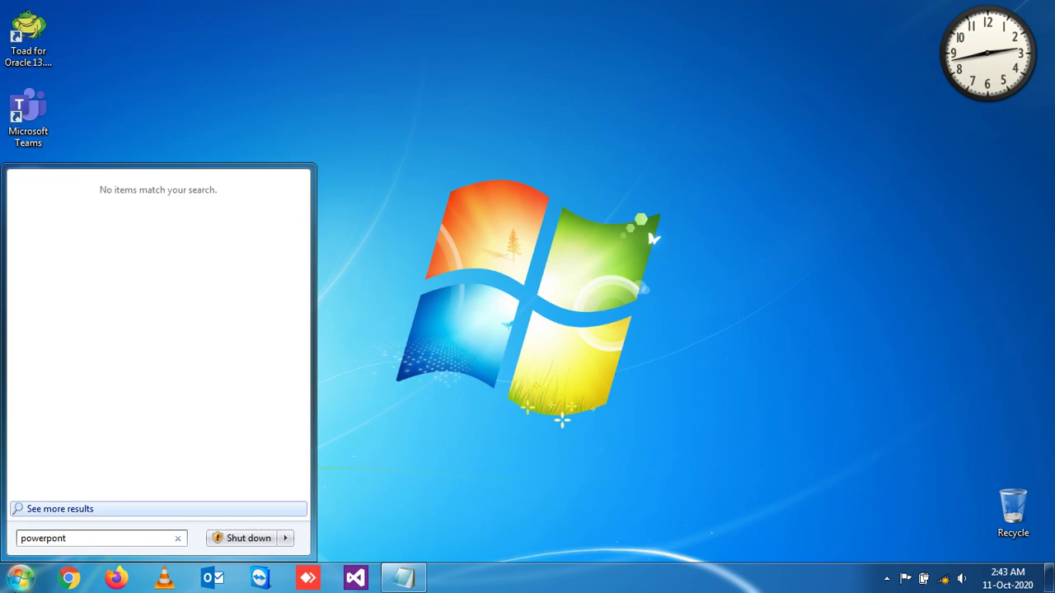
key("BackSpace")
key("BackSpace")
key("BackSpace")
type("oi")
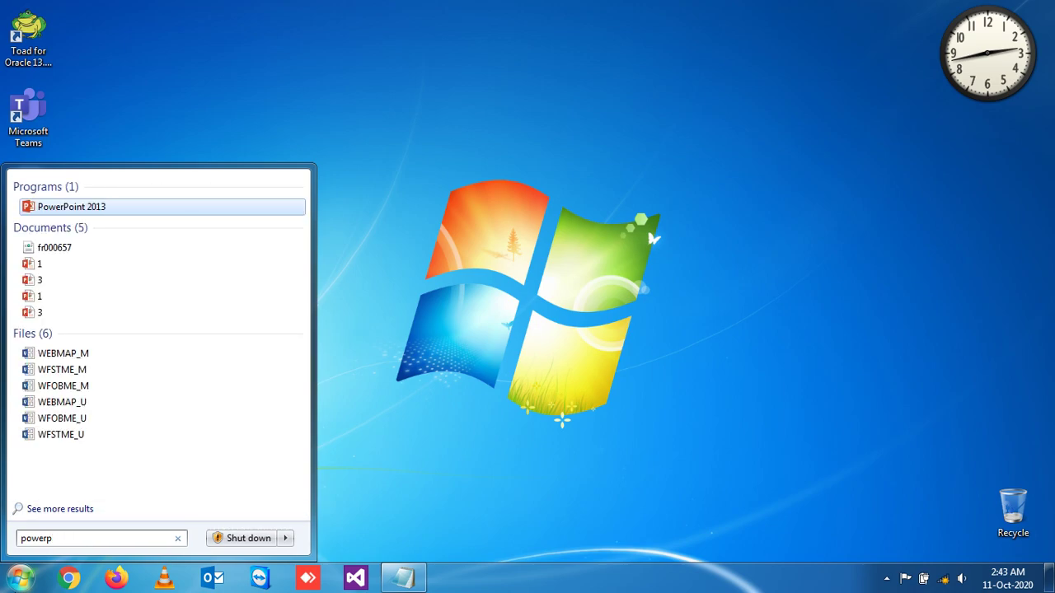
type("nt")
key("Return")
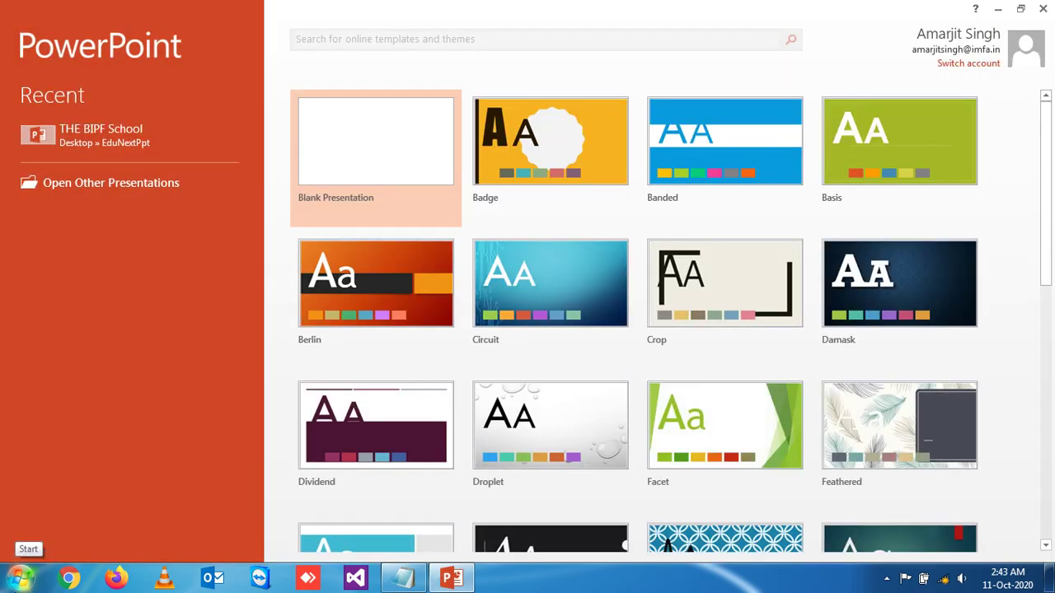
left_click(1042, 8)
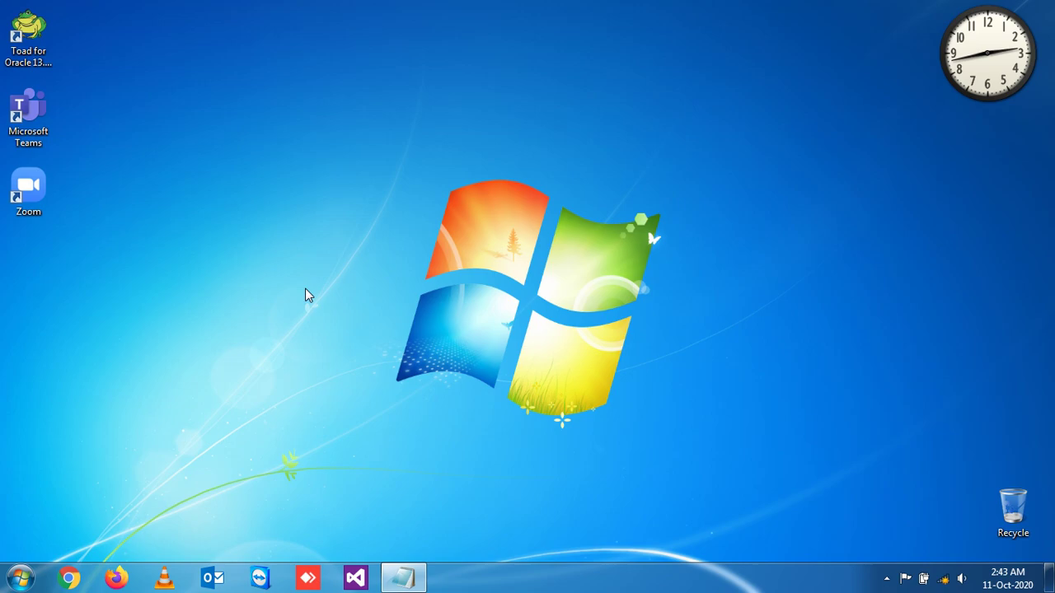
Step: Launch Calculator by searching for "calc" and close its window
left_click(22, 577)
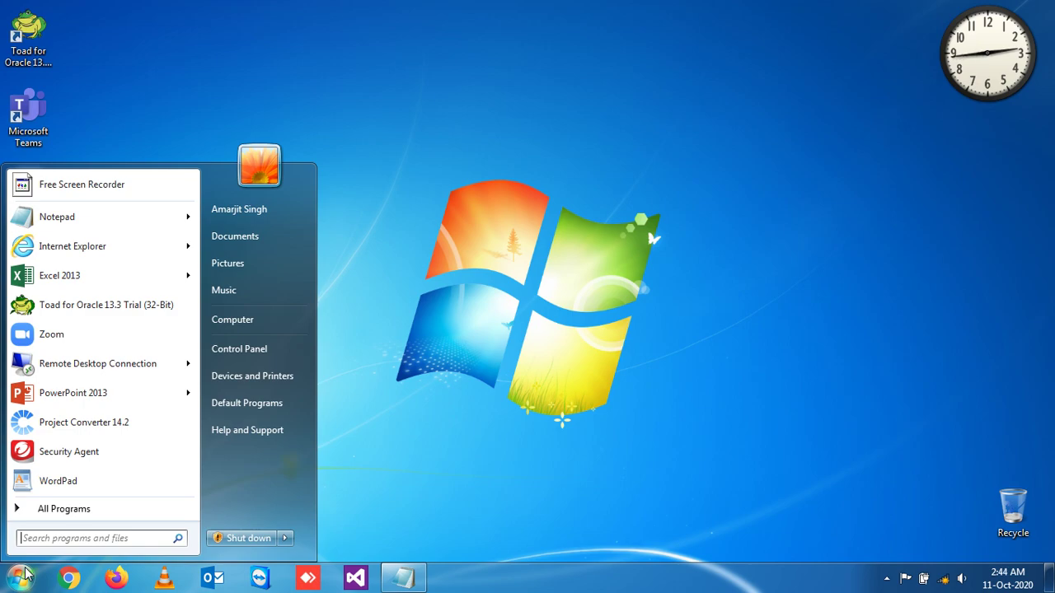
type("calc")
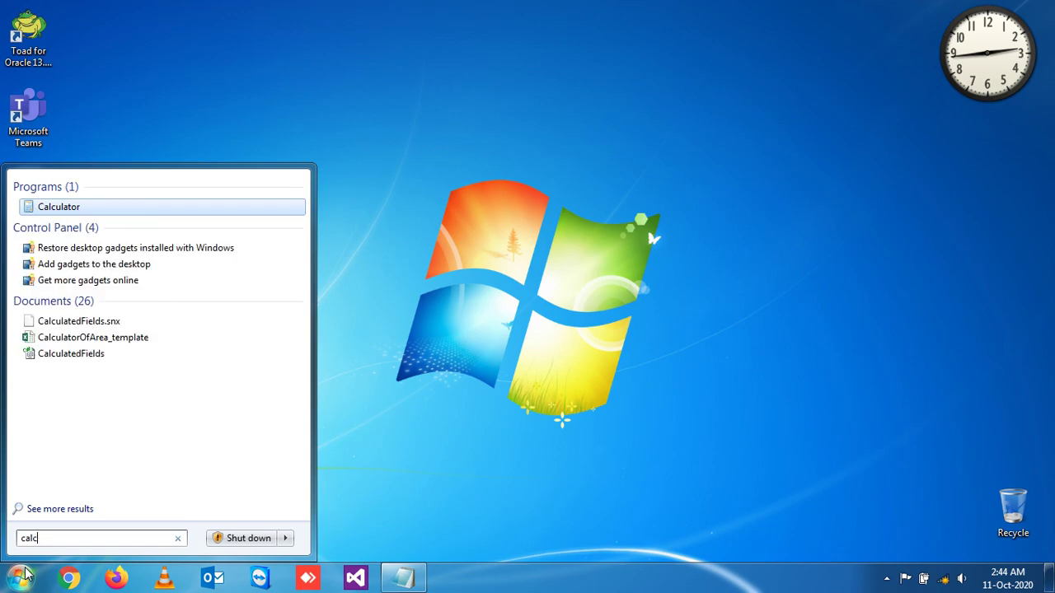
key("Return")
left_click(693, 135)
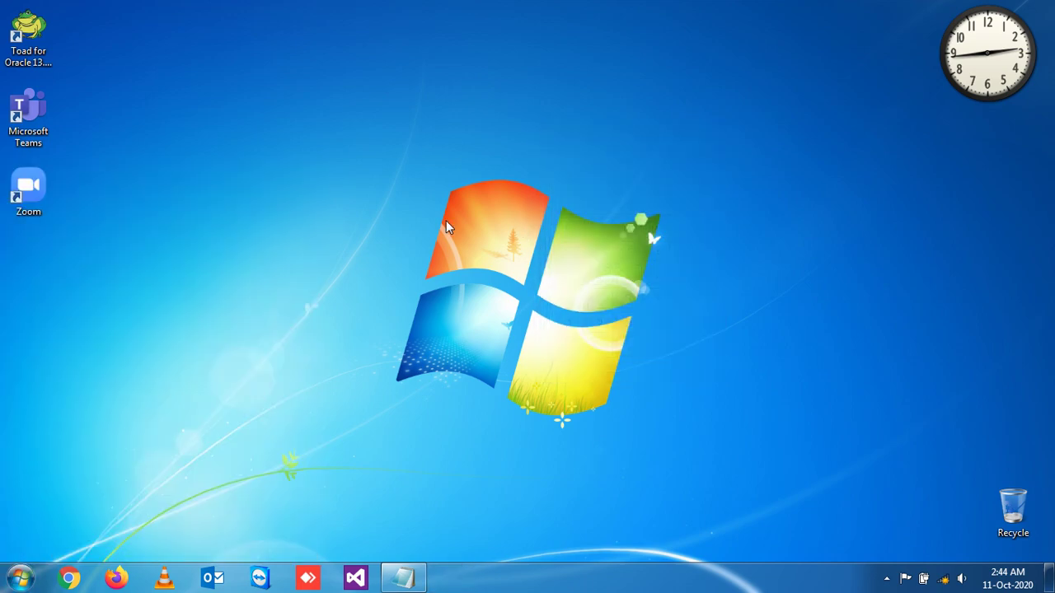
Step: Repeat the "calc" search to launch Calculator a second time and close it
key("super")
type("calc")
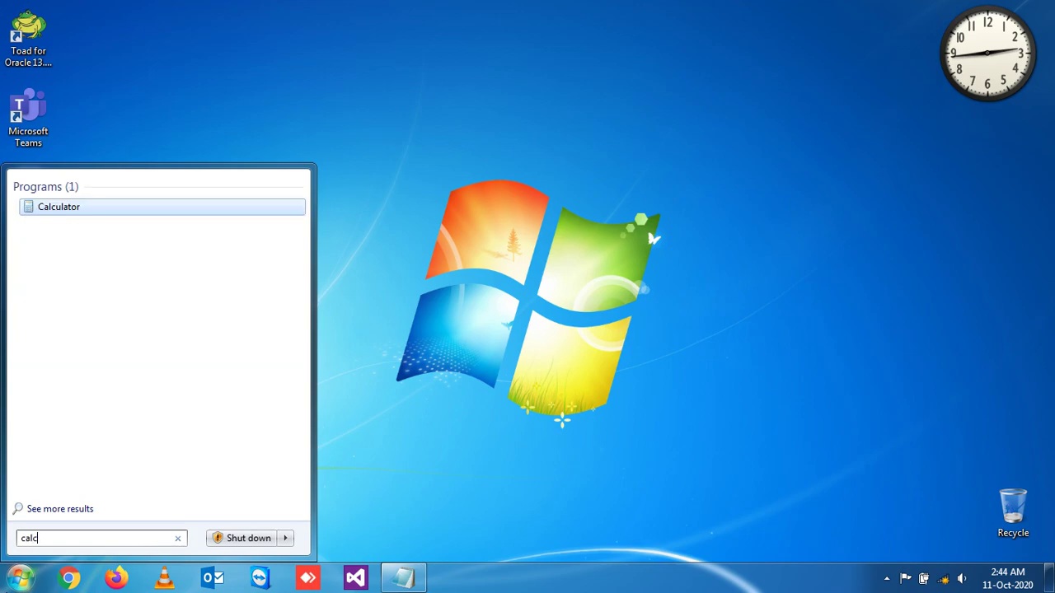
key("Return")
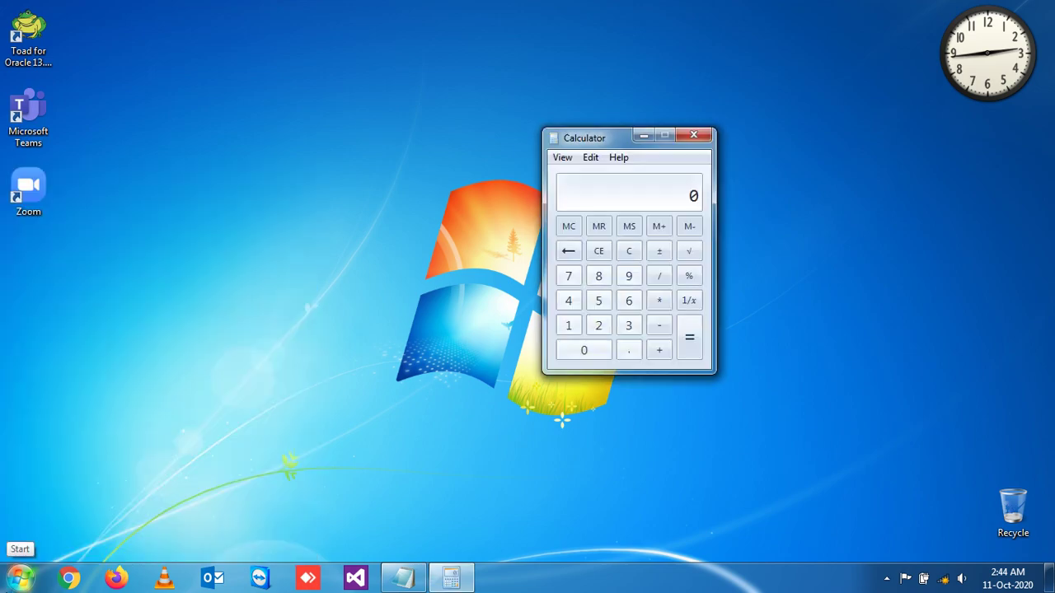
left_click(694, 138)
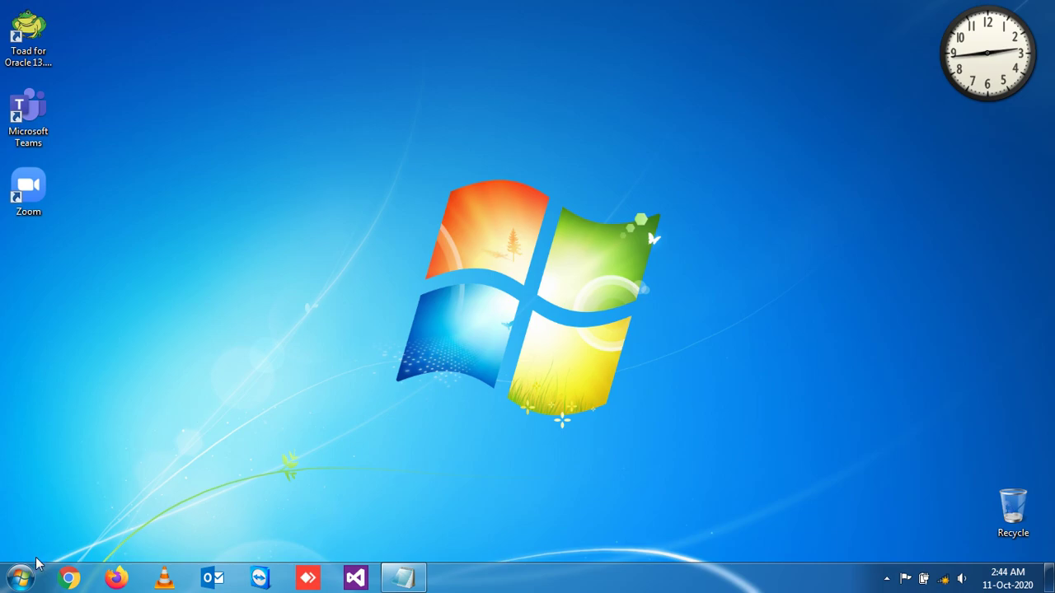
Step: Launch the Chrome browser by searching for "google chrome"
left_click(15, 583)
type("google ch")
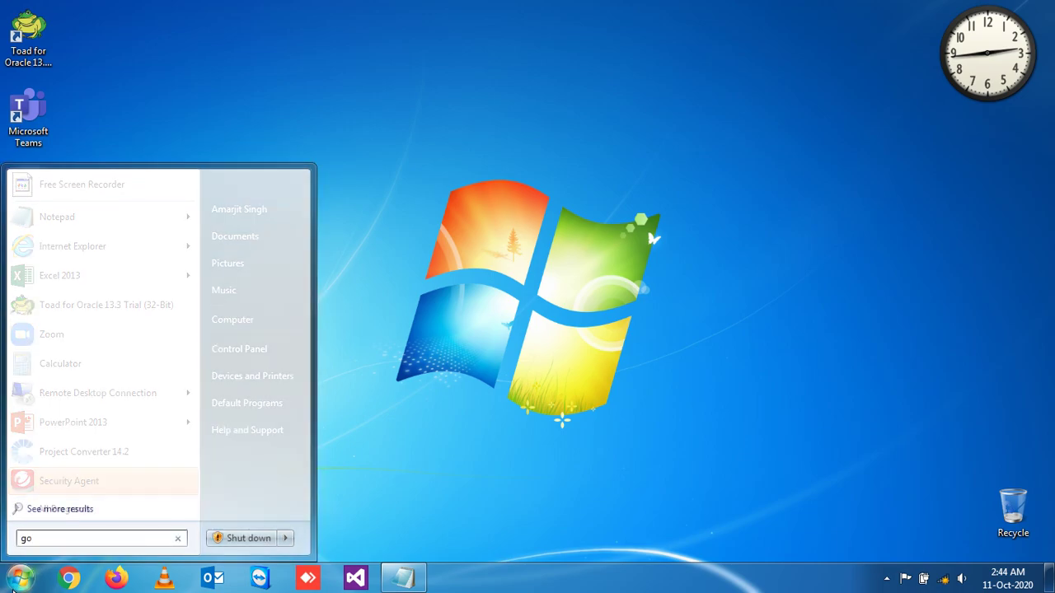
type("rome")
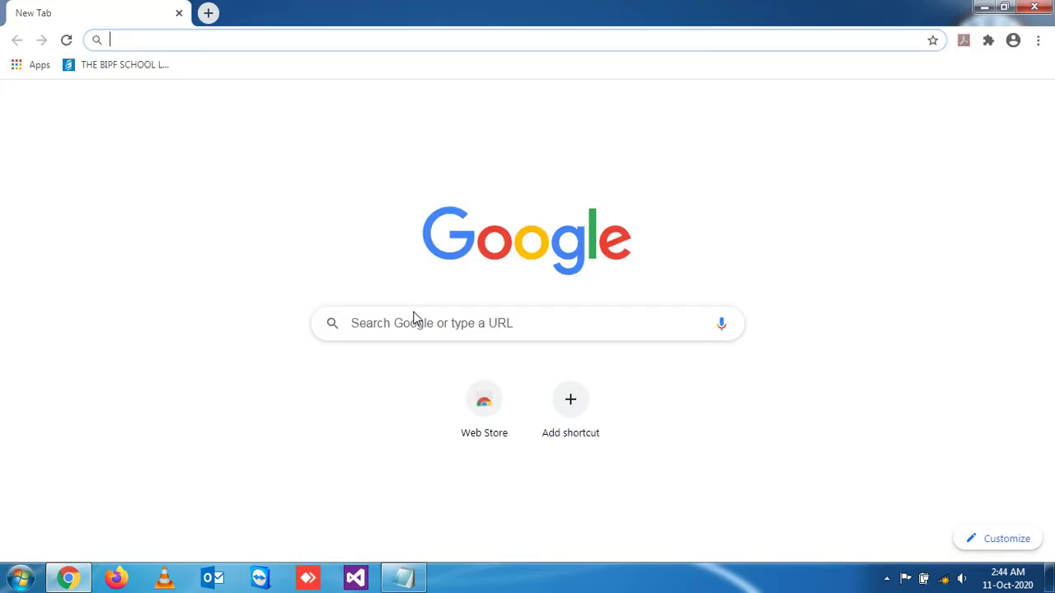
Step: Try to load google.com in the new browser tab, and close the browser window
type("google")
key("ctrl+Return")
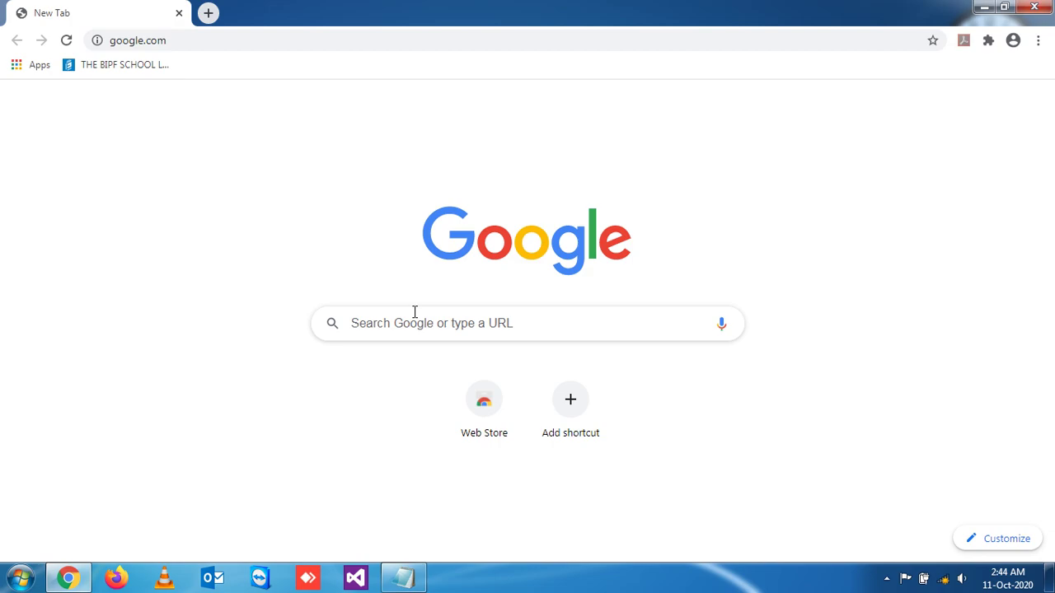
left_click(943, 581)
left_click(726, 396)
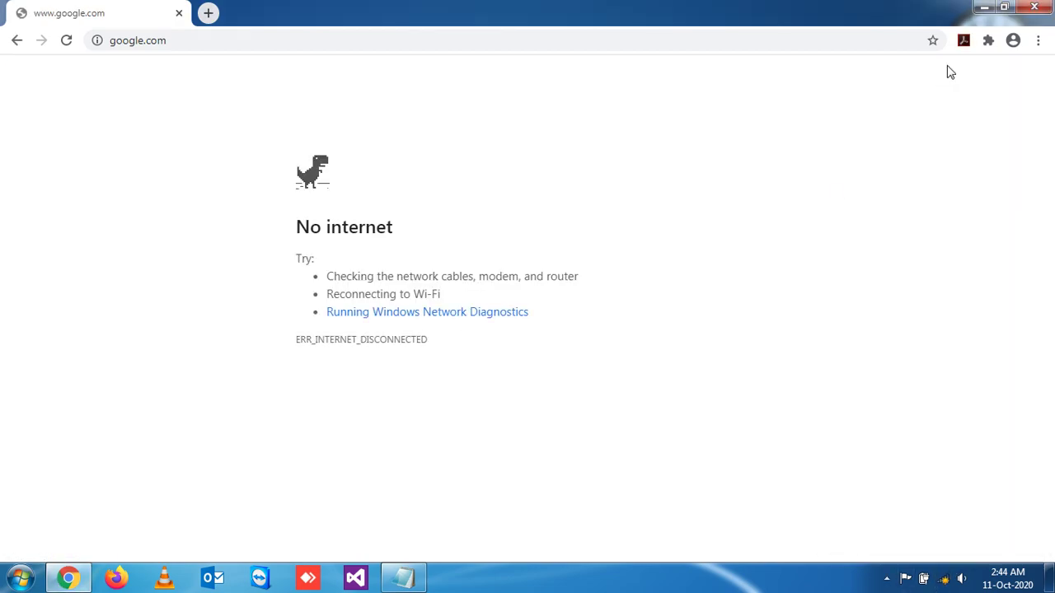
left_click(1048, 6)
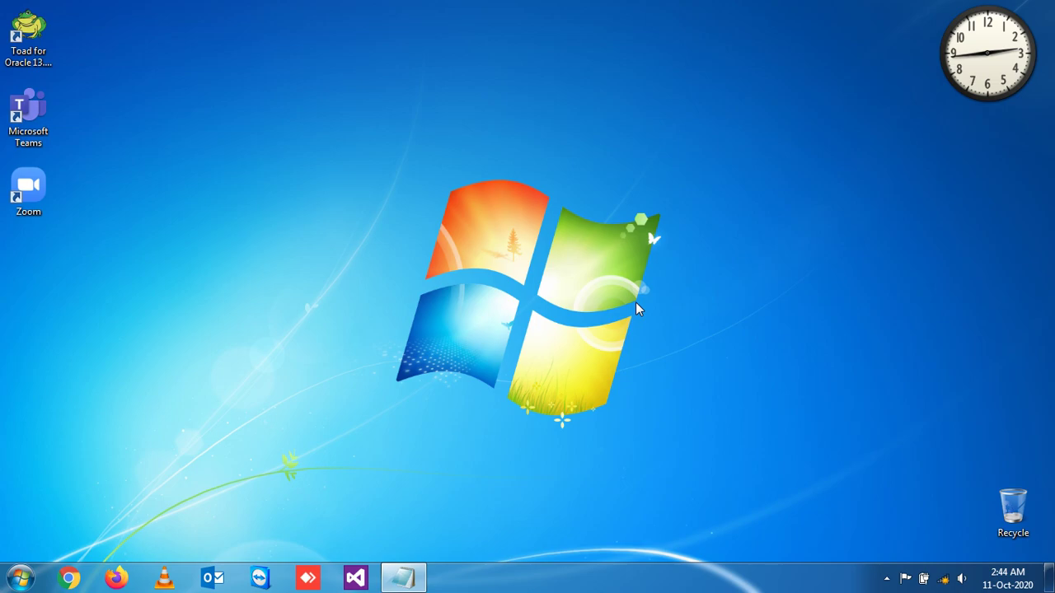
Step: Switch to the Notepad list of application names and change the heading "Short Word" to "Short Words"
left_click(415, 582)
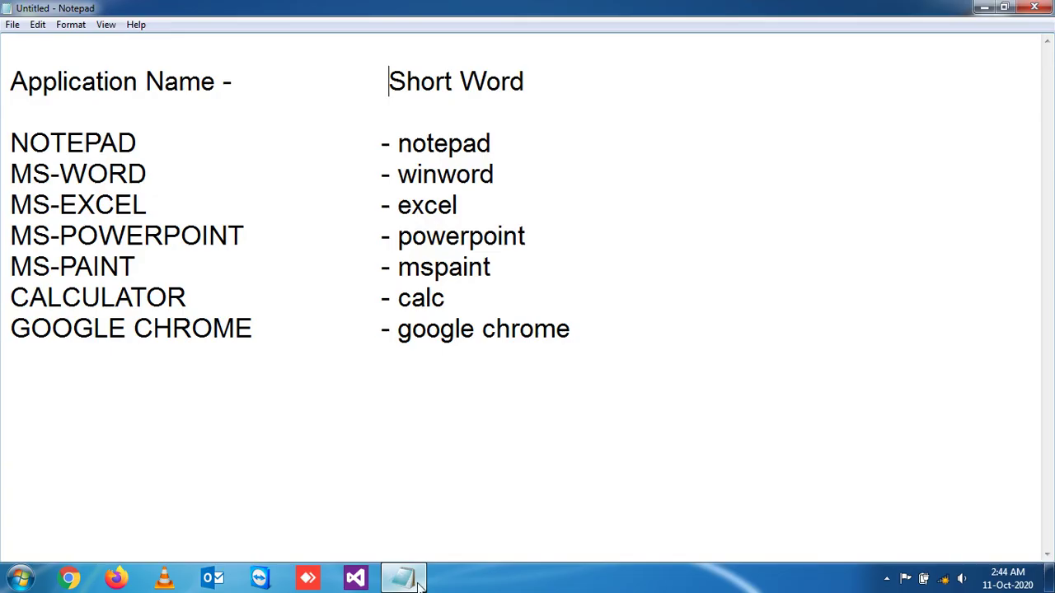
left_click(643, 328)
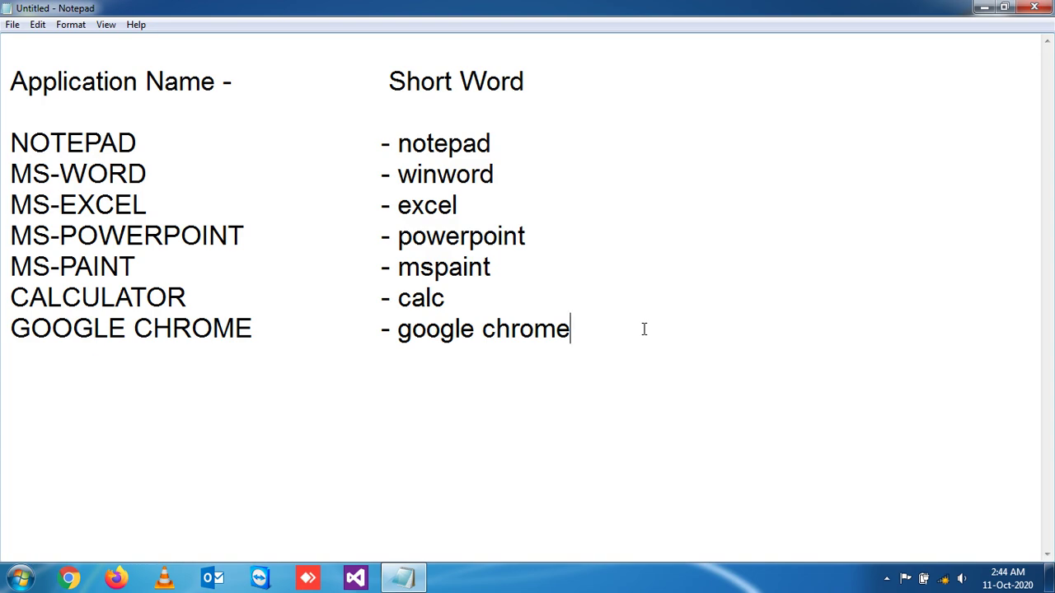
left_click(550, 75)
type("s")
left_click(549, 177)
left_click(608, 332)
left_click(886, 581)
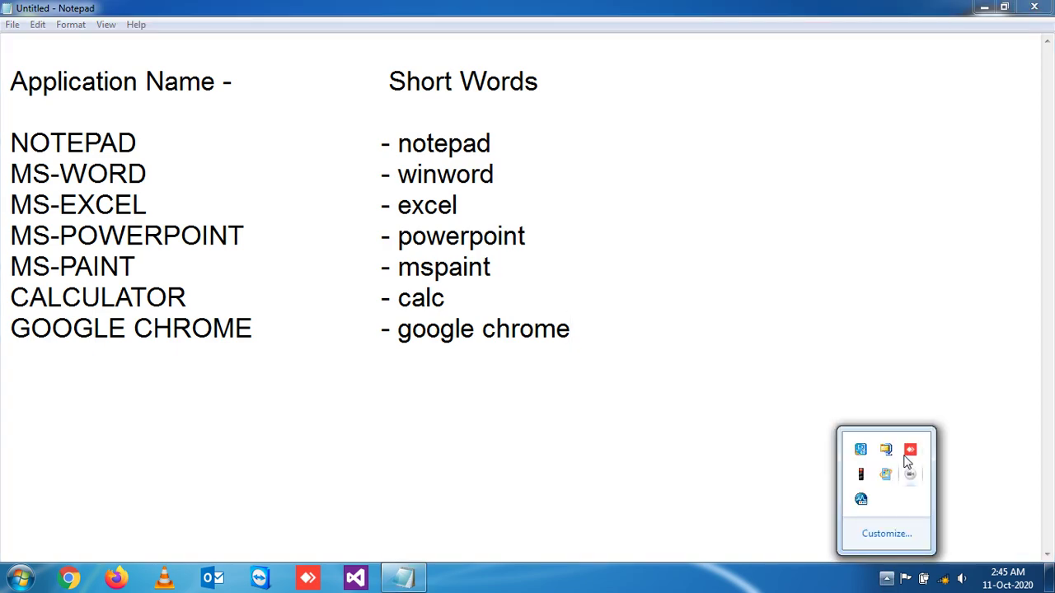